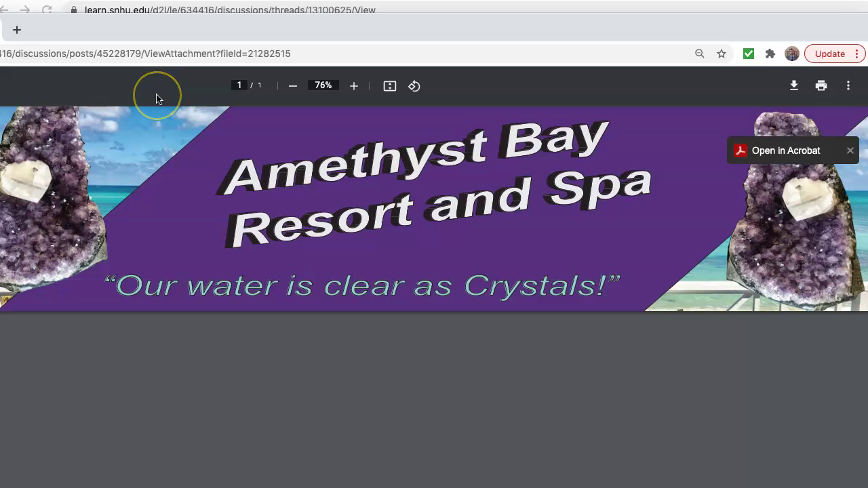
# Zoom the Chrome PDF view out two steps, to 67%, so the whole Amethyst Bay banner fits.
pyautogui.hotkey('ctrl', '-')
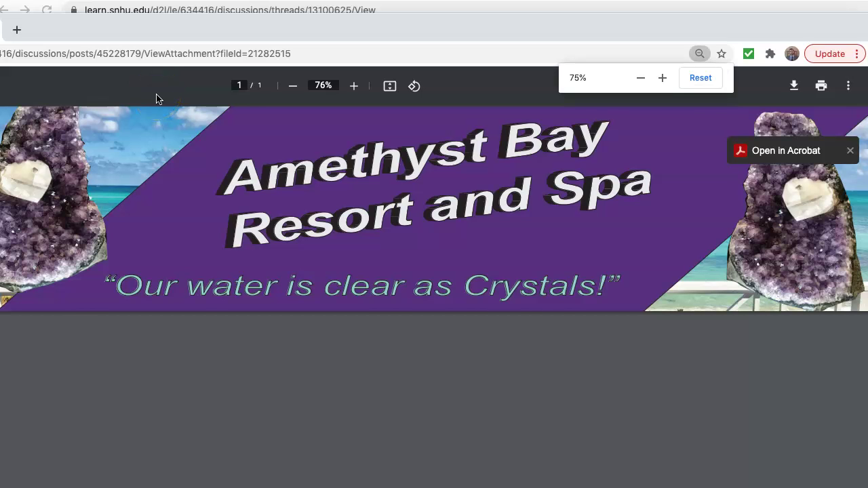
pyautogui.hotkey('ctrl', '-')
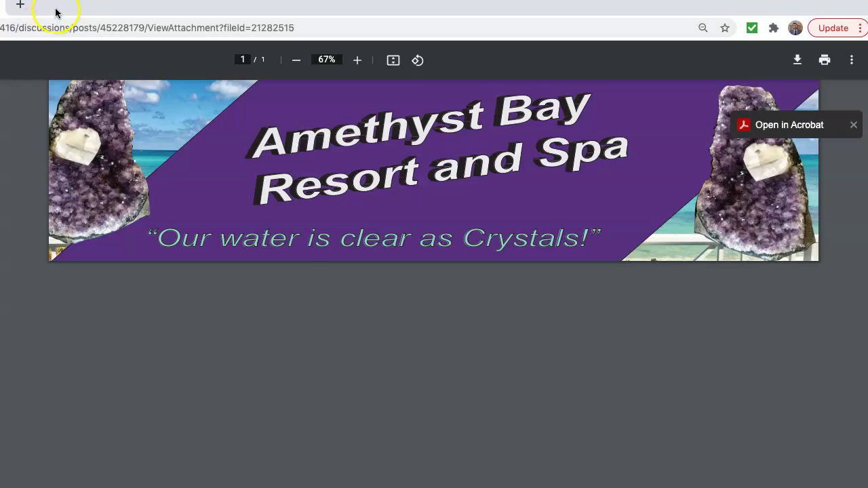
# Drag the Chrome window to the right, keeping the banner on view.
pyautogui.moveTo(38, 10)
pyautogui.mouseDown()
pyautogui.moveTo(323, 34)
pyautogui.moveTo(287, 37)
pyautogui.mouseUp()
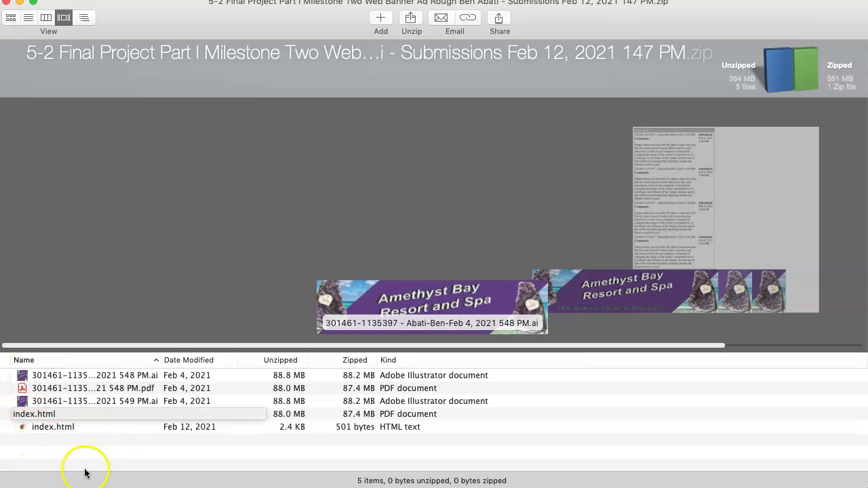
# Dismiss the index.html tooltip, then select and open the 548 PM banner PDF.
pyautogui.click(105, 459)
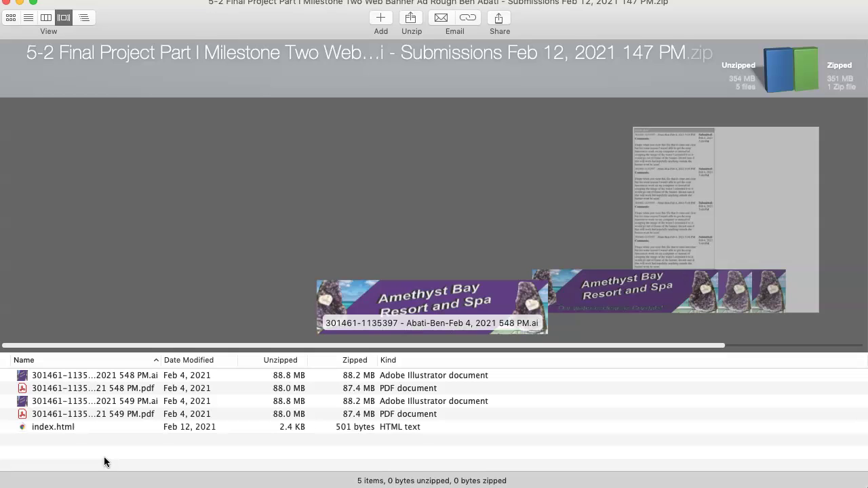
pyautogui.click(22, 390)
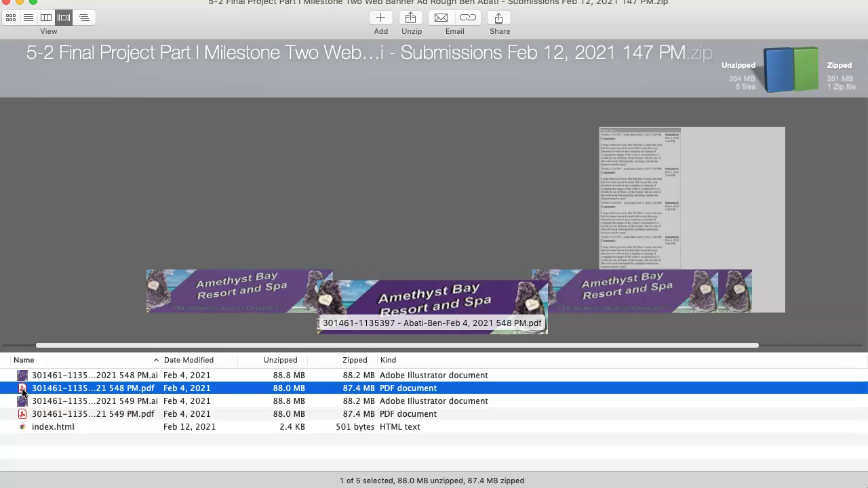
pyautogui.doubleClick(22, 390)
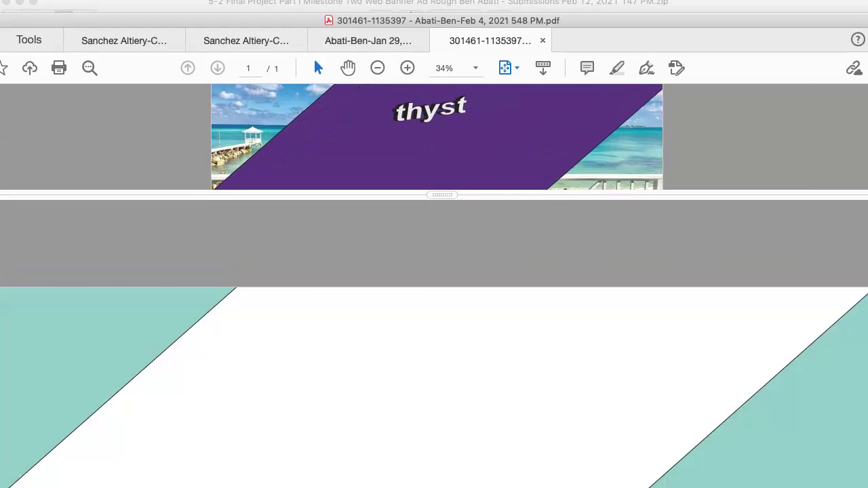
# Resize the Acrobat split view so the top pane shows the full banner at 31.4%.
pyautogui.moveTo(862, 195); pyautogui.dragTo(863, 264)
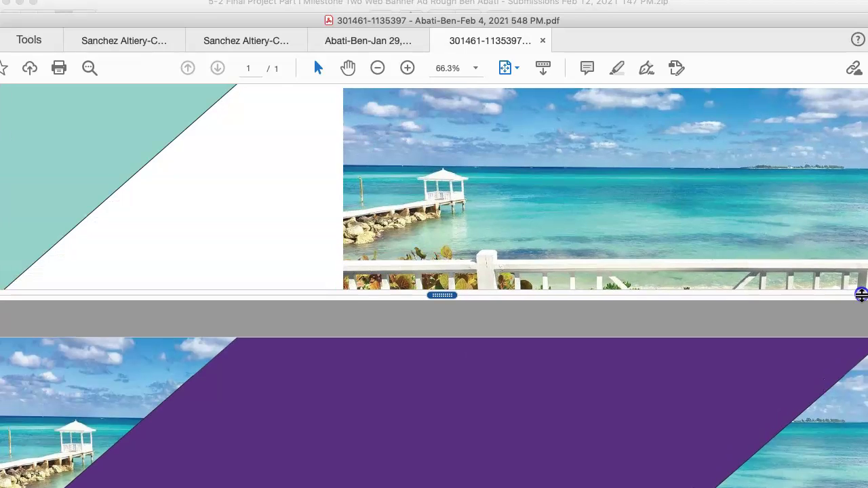
pyautogui.moveTo(863, 265)
pyautogui.mouseDown()
pyautogui.moveTo(860, 317)
pyautogui.moveTo(864, 280)
pyautogui.mouseUp()
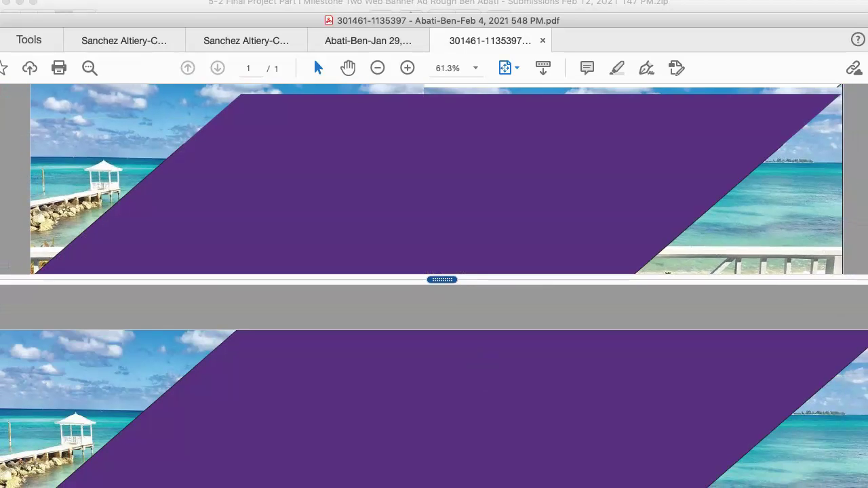
pyautogui.moveTo(742, 279); pyautogui.dragTo(742, 178)
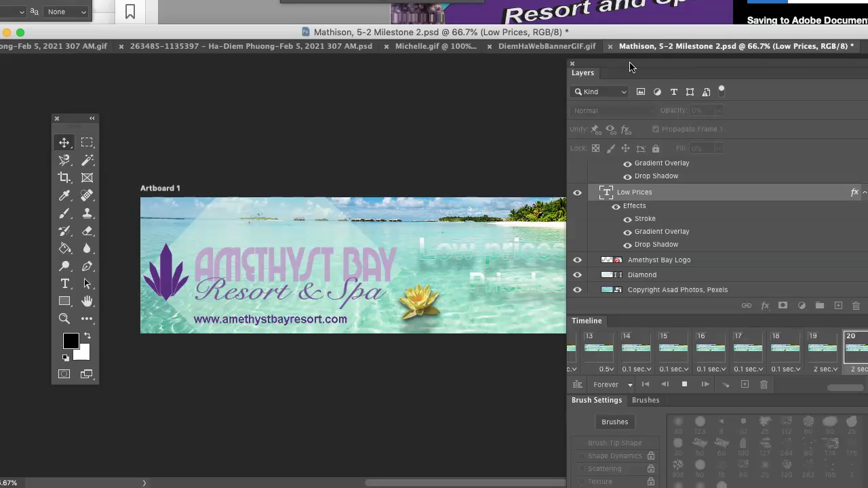
# Reposition the floating Layers/Timeline/Brushes panel group further left over the banner.
pyautogui.moveTo(630, 66); pyautogui.dragTo(591, 63)
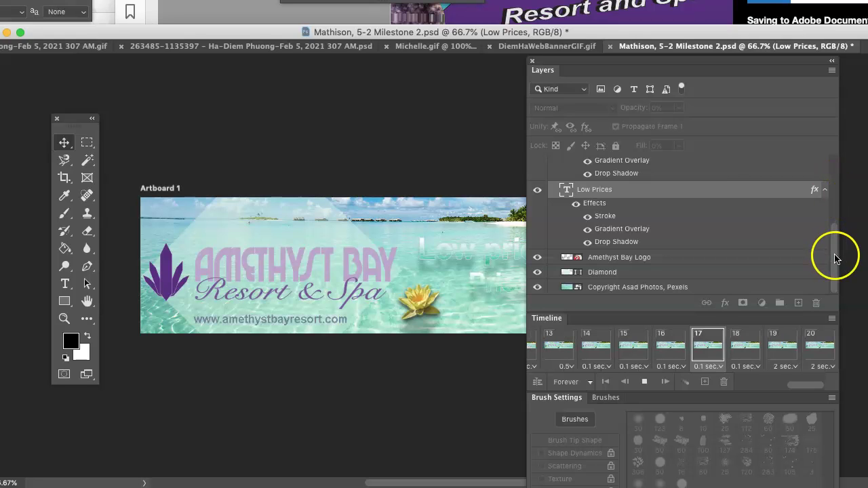
pyautogui.scroll(2, 838, 231)
pyautogui.moveTo(838, 226); pyautogui.dragTo(840, 211)
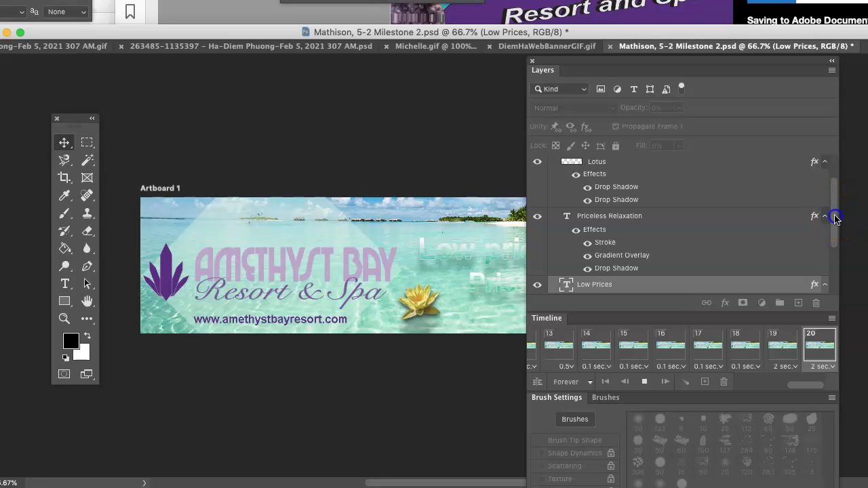
pyautogui.moveTo(835, 218); pyautogui.dragTo(835, 264)
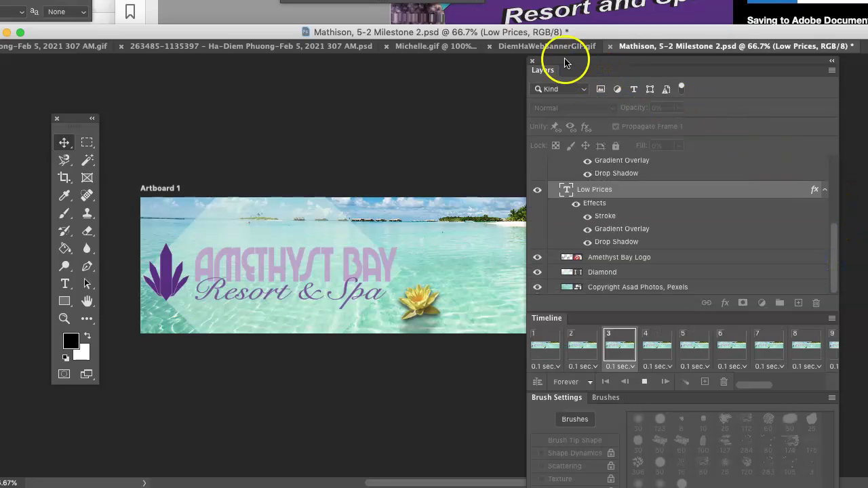
pyautogui.moveTo(566, 63); pyautogui.dragTo(757, 59)
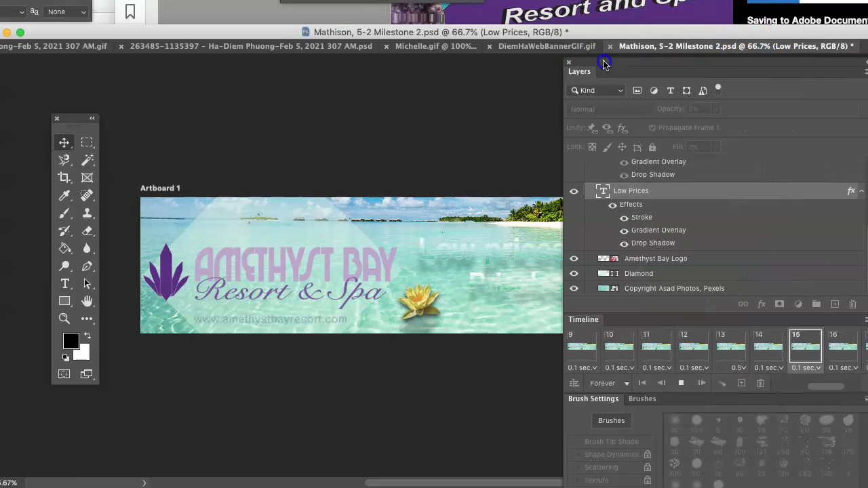
pyautogui.moveTo(769, 59); pyautogui.dragTo(451, 47)
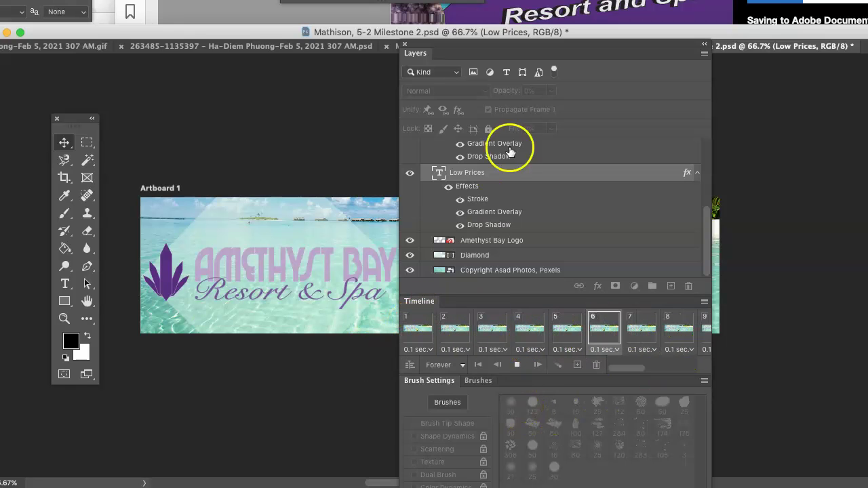
pyautogui.moveTo(454, 59)
pyautogui.mouseDown()
pyautogui.moveTo(424, 57)
pyautogui.moveTo(798, 90)
pyautogui.mouseUp()
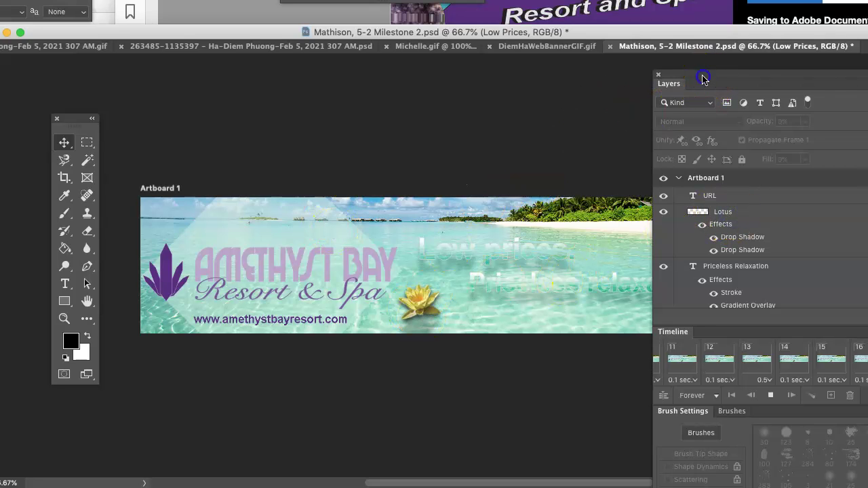
# Push the panel group off the right edge to reveal the banner, then pull it back.
pyautogui.moveTo(705, 73); pyautogui.dragTo(864, 81)
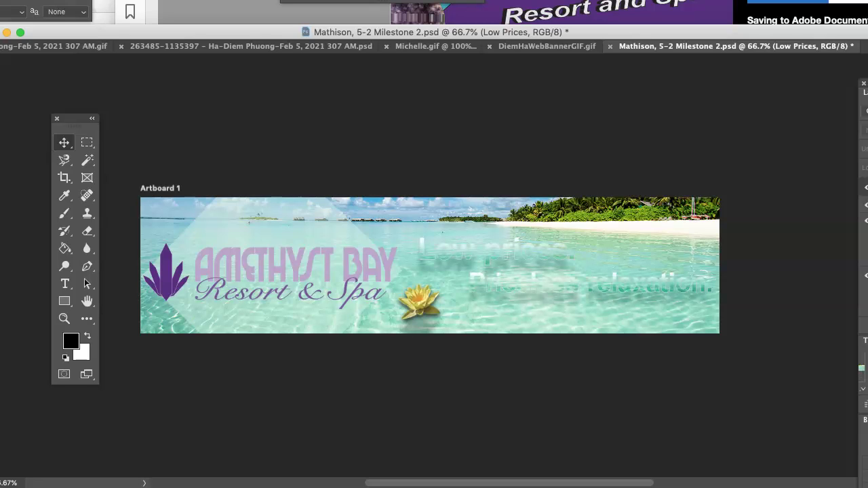
pyautogui.moveTo(865, 61); pyautogui.dragTo(778, 48)
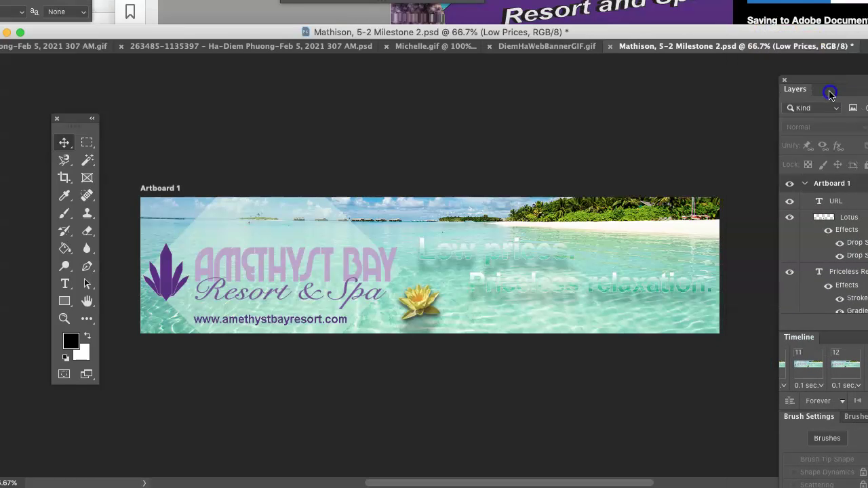
# Switch back to the Acrobat banner PDF with Cmd+Tab.
pyautogui.press('super+Tab')
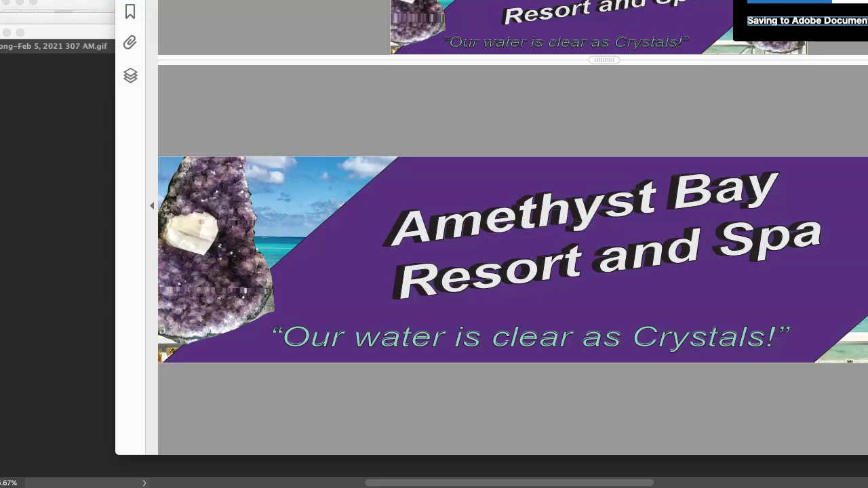